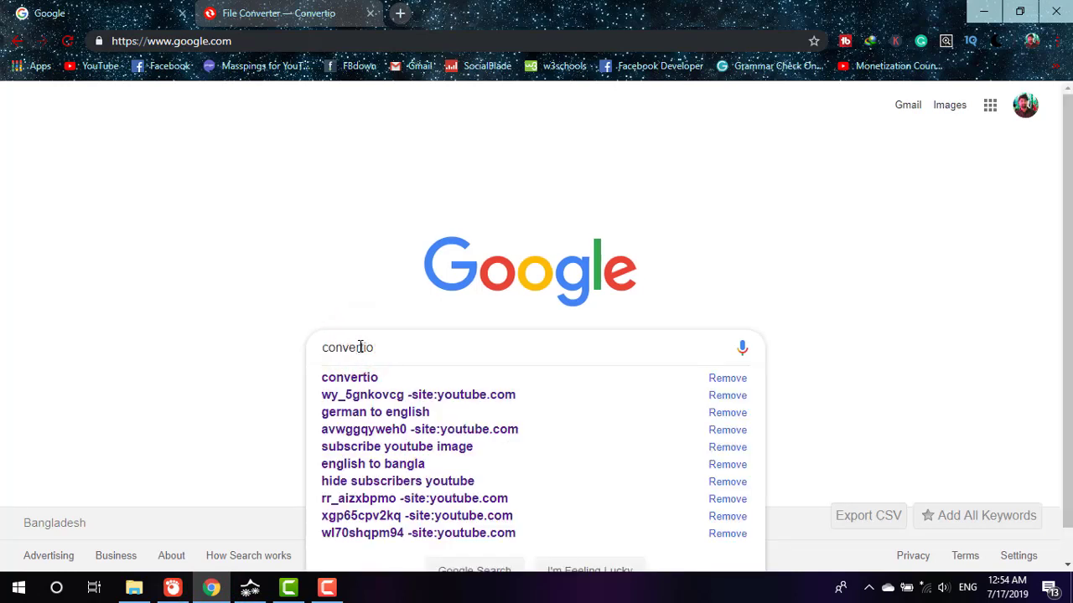
Step: Run the Google search for 'convertio' to reach the Convertio File Converter at convertio.co
key("Down")
key("Return")
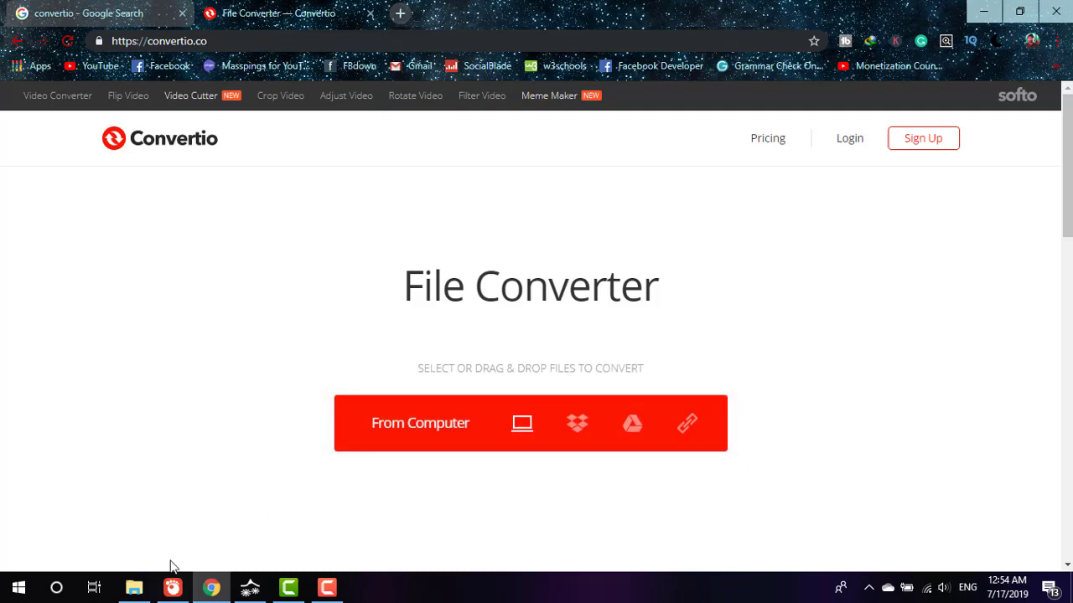
left_click(134, 588)
left_click_drag(384, 66, 505, 114)
left_click(414, 347)
left_click(412, 400)
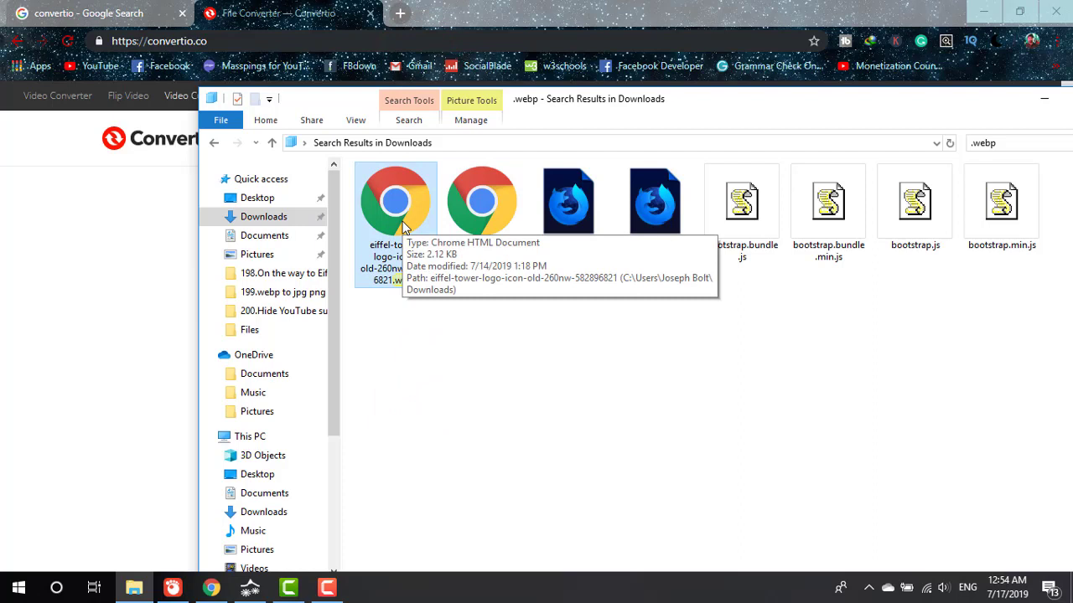
left_click(403, 225)
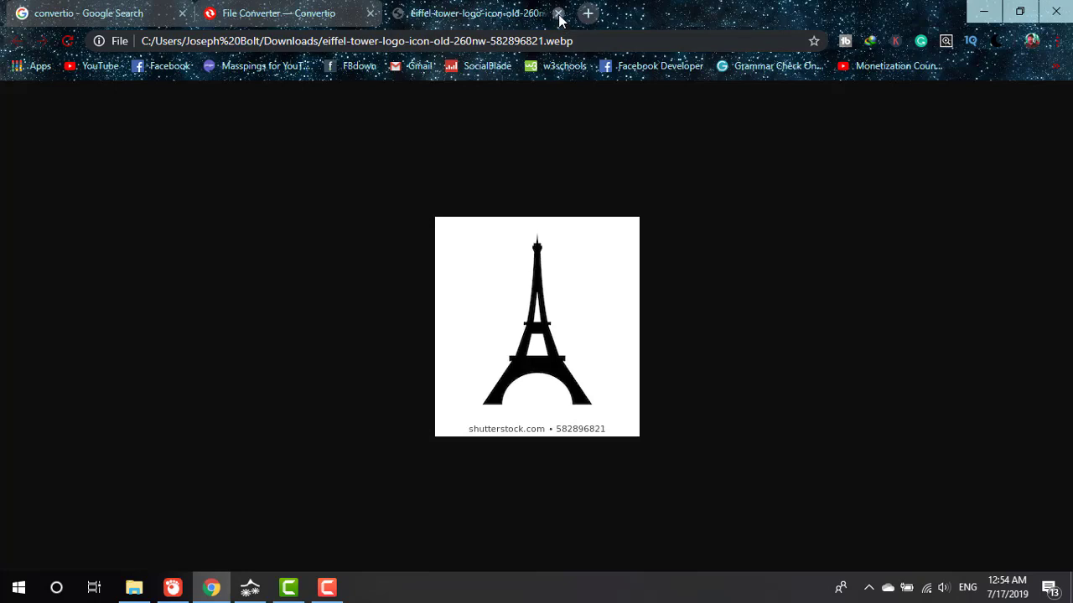
left_click(558, 14)
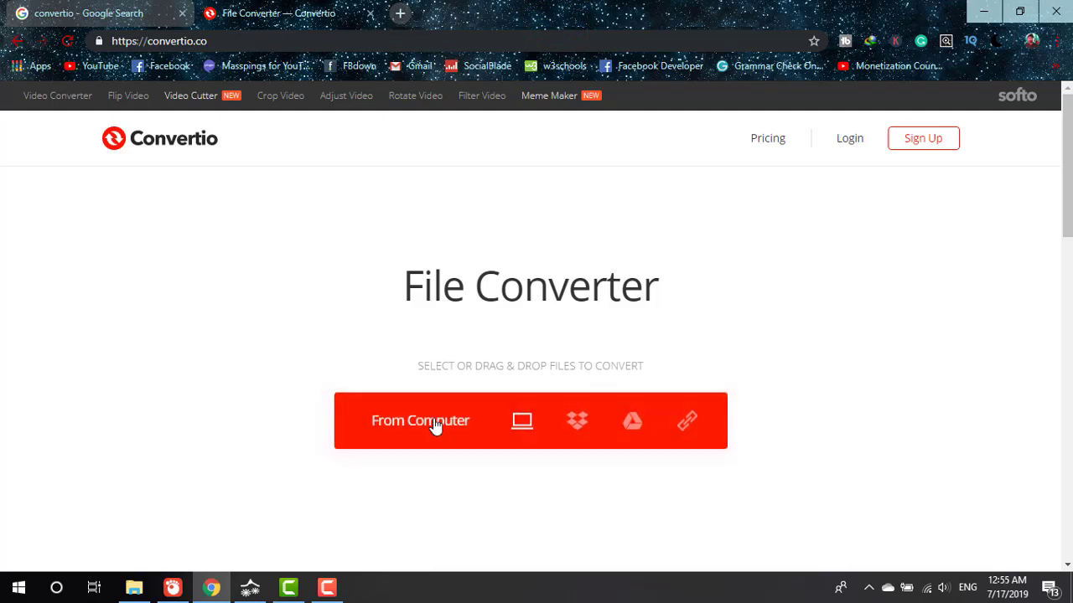
Step: Drag the 2.12 KB Eiffel Tower .webp from File Explorer onto Convertio, set for JPG
left_click(422, 425)
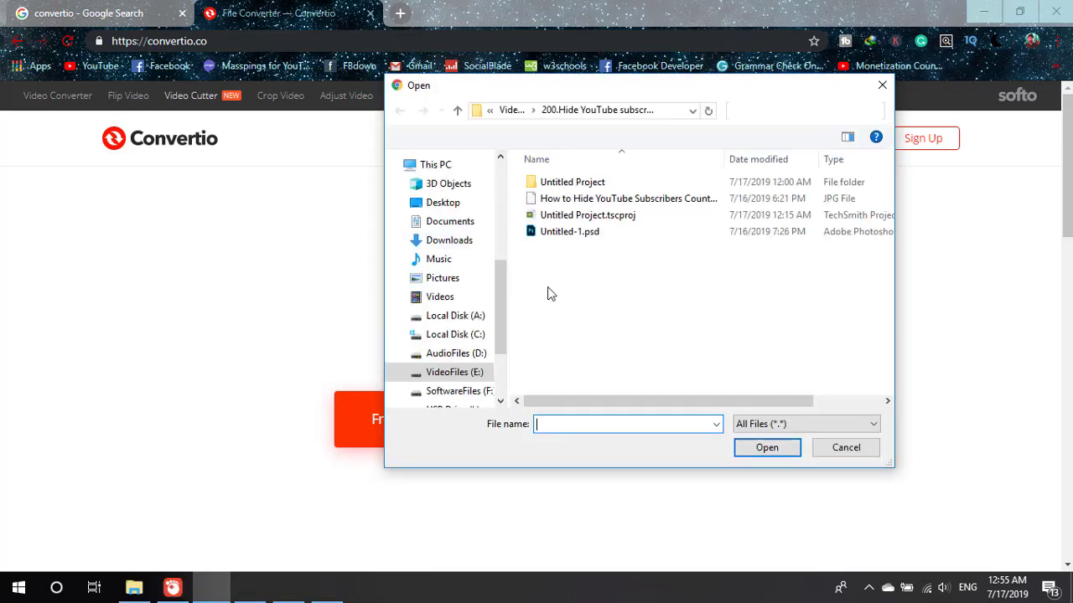
left_click(882, 87)
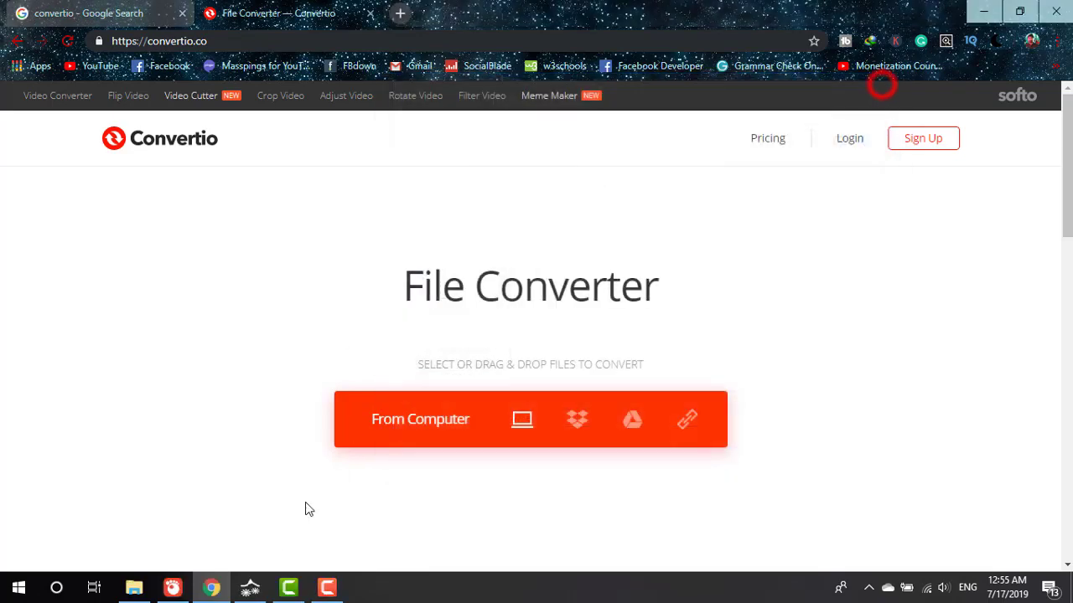
left_click(134, 587)
left_click_drag(471, 100, 842, 135)
left_click_drag(757, 242, 450, 400)
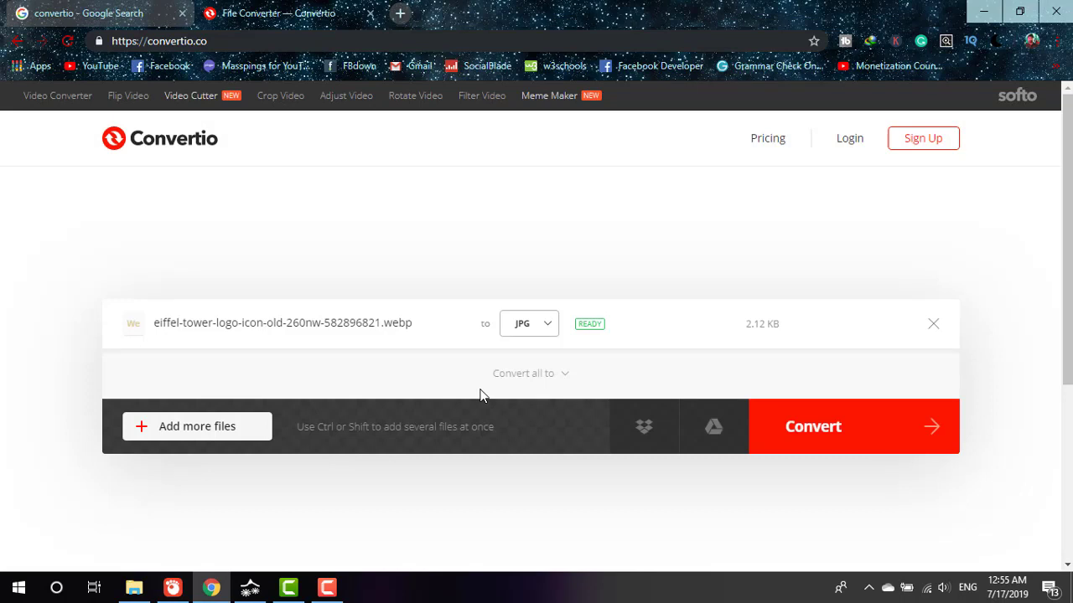
left_click(549, 332)
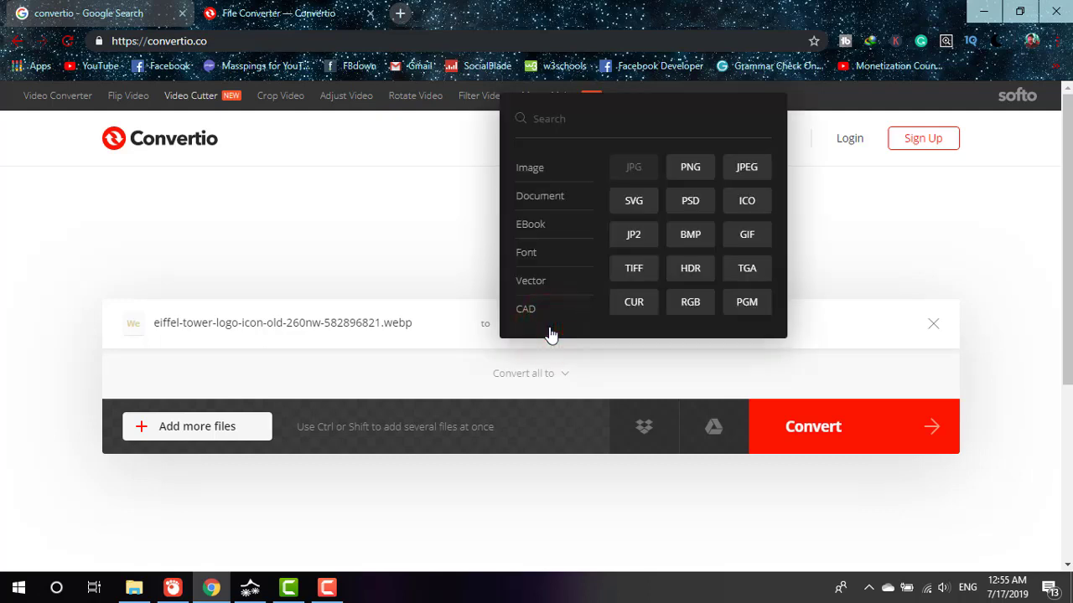
mouse_move(556, 167)
scroll(695, 236, "down", 2)
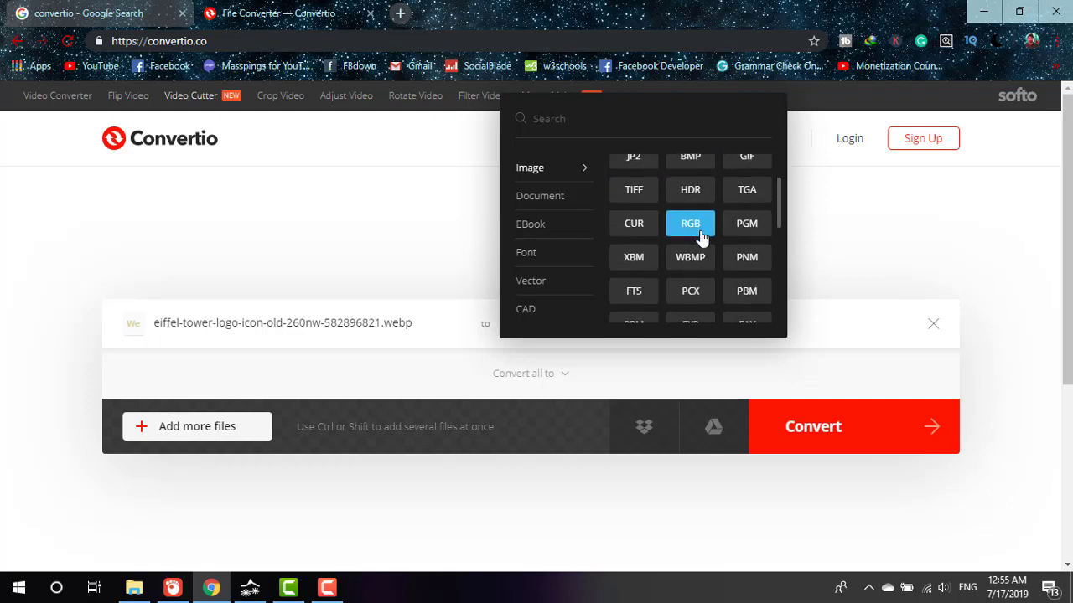
scroll(701, 239, "down", 3)
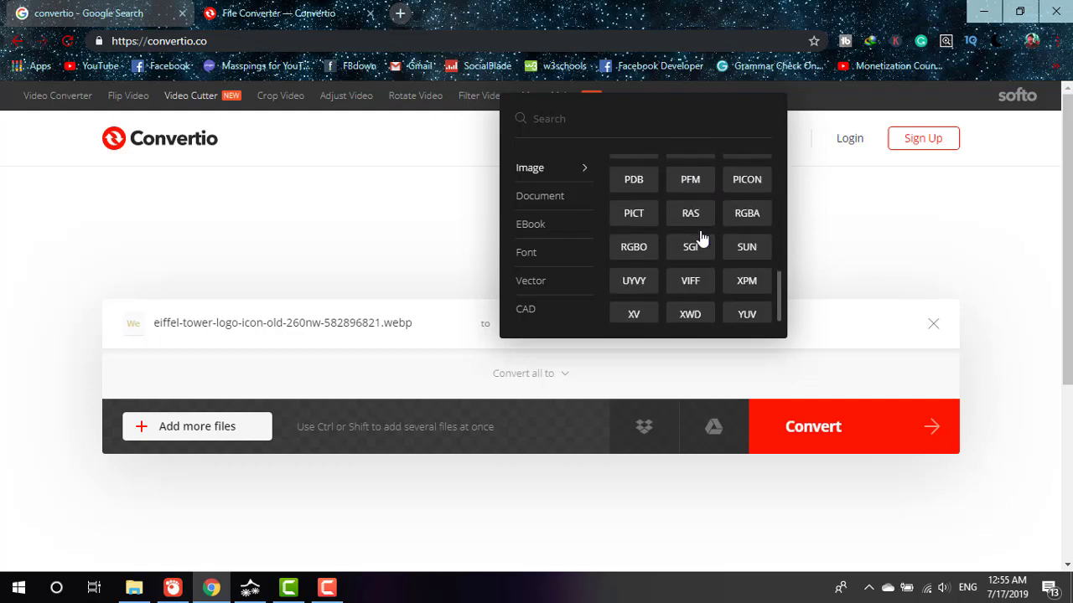
scroll(701, 268, "up", 5)
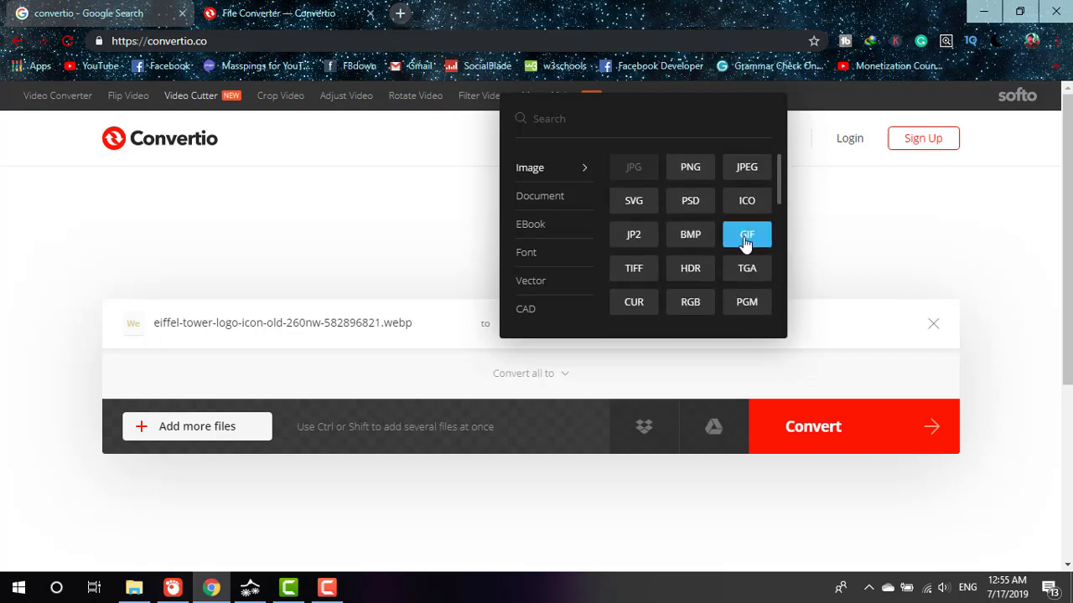
left_click(399, 251)
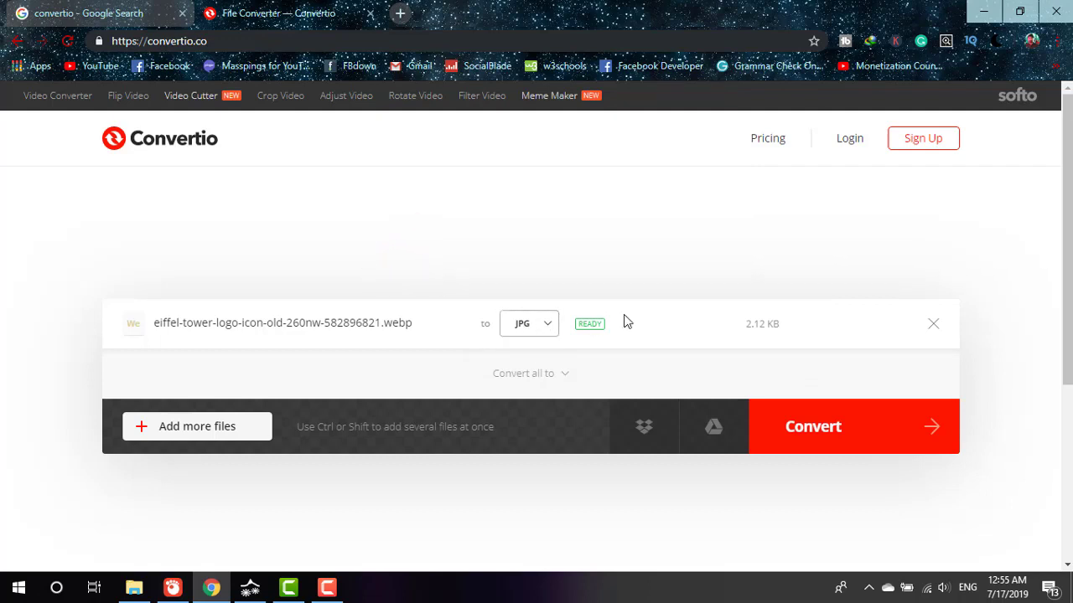
Step: Convert the Eiffel Tower webp and download the resulting 7.16 KB JPG
left_click(816, 443)
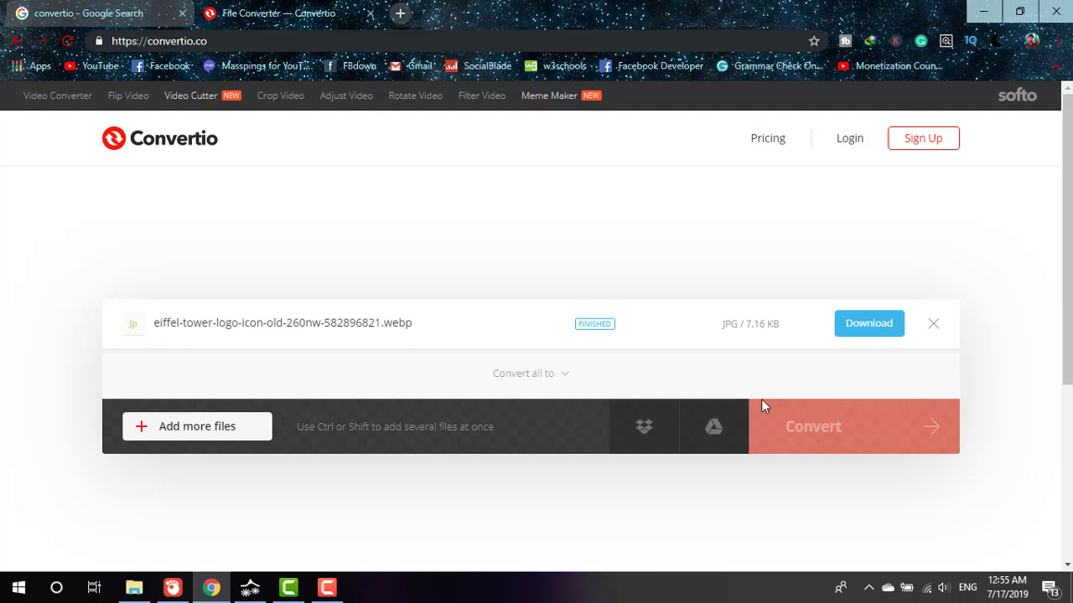
left_click(871, 336)
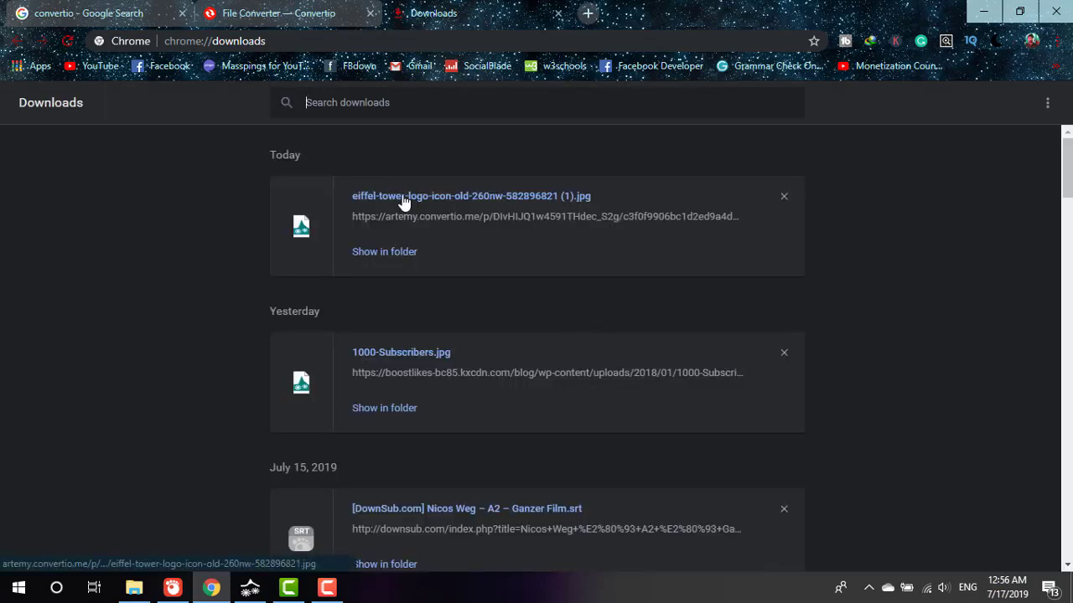
left_click(403, 199)
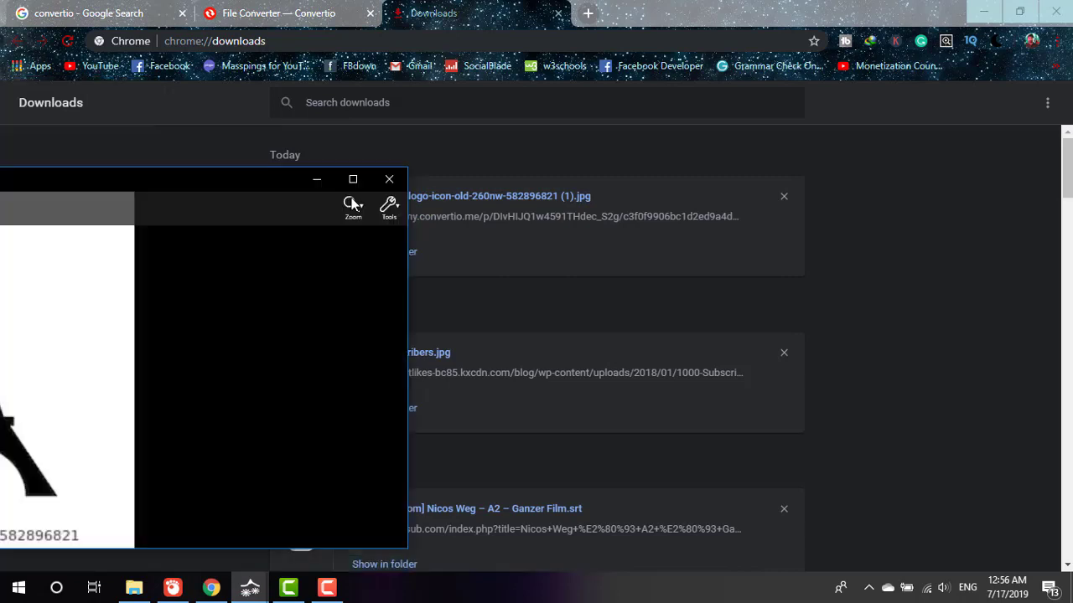
scroll(641, 304, "down", 1)
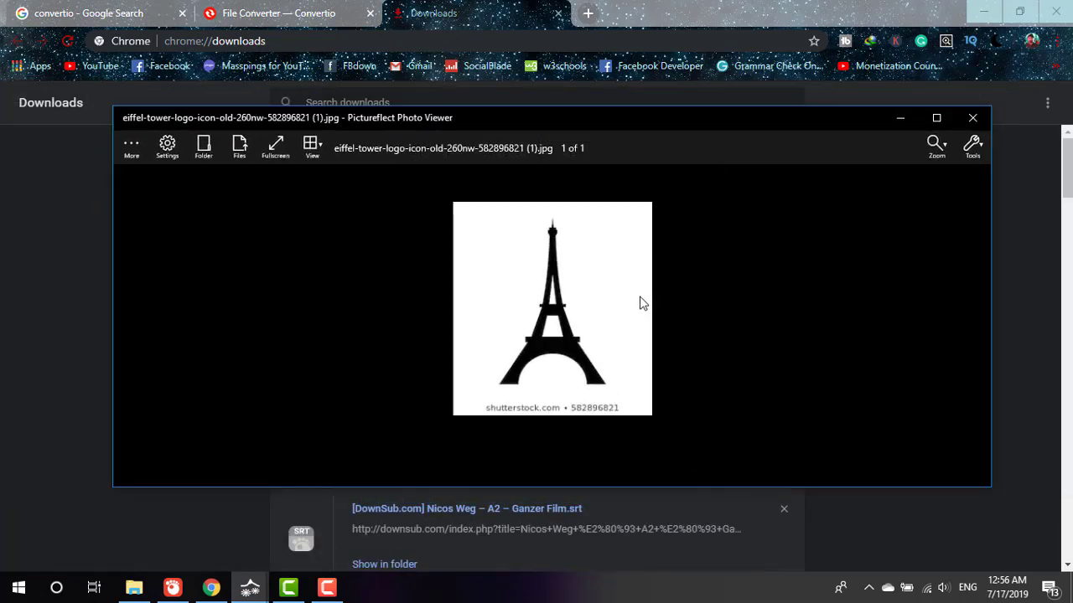
scroll(642, 304, "up", 1)
scroll(642, 303, "down", 1)
scroll(642, 304, "up", 1)
scroll(643, 306, "down", 1)
scroll(643, 306, "up", 1)
scroll(644, 306, "down", 1)
scroll(650, 326, "up", 1)
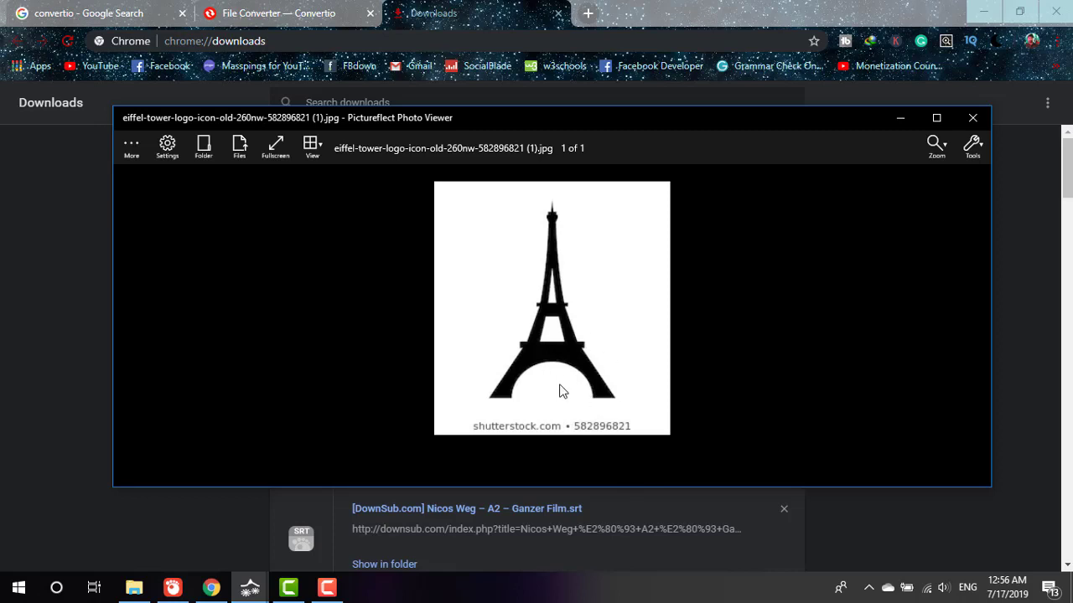
Step: Close the photo viewer and show the 7.16 KB JPG in the Downloads folder beside the original webp
left_click(972, 119)
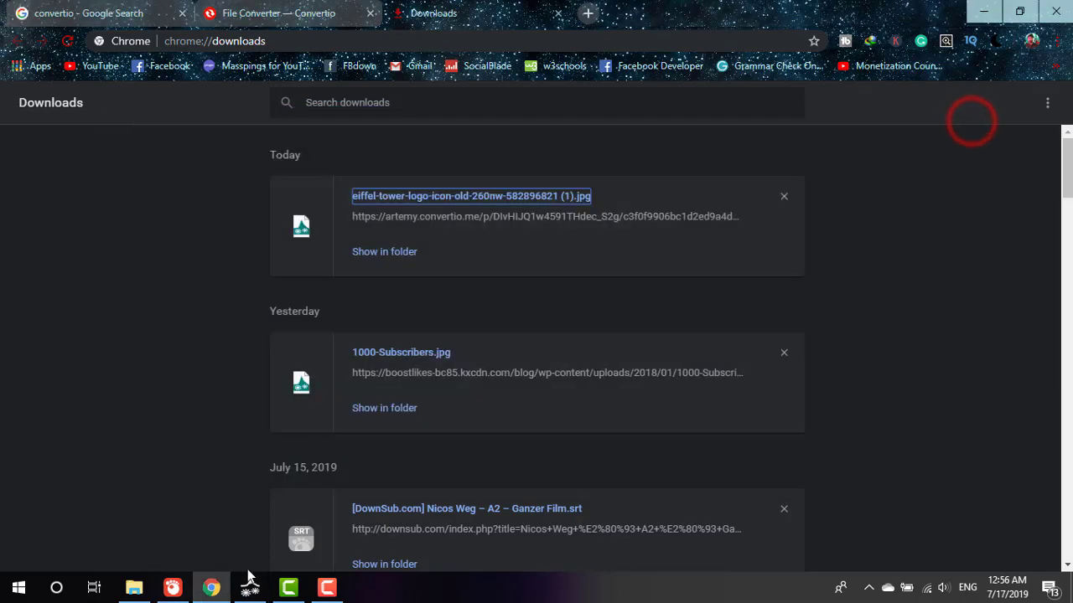
left_click(134, 591)
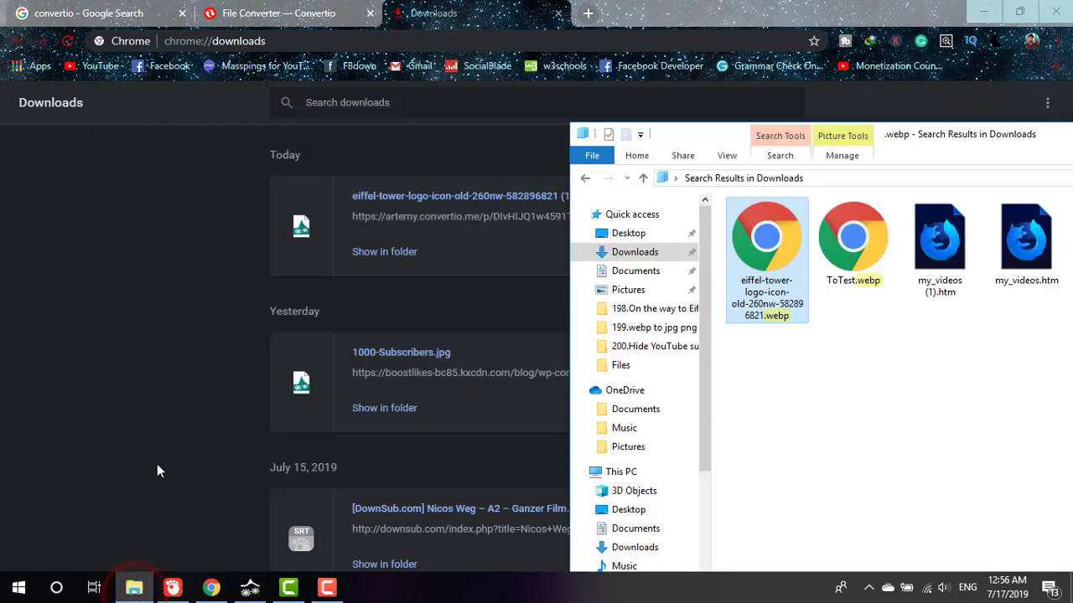
left_click(43, 274)
left_click(385, 259)
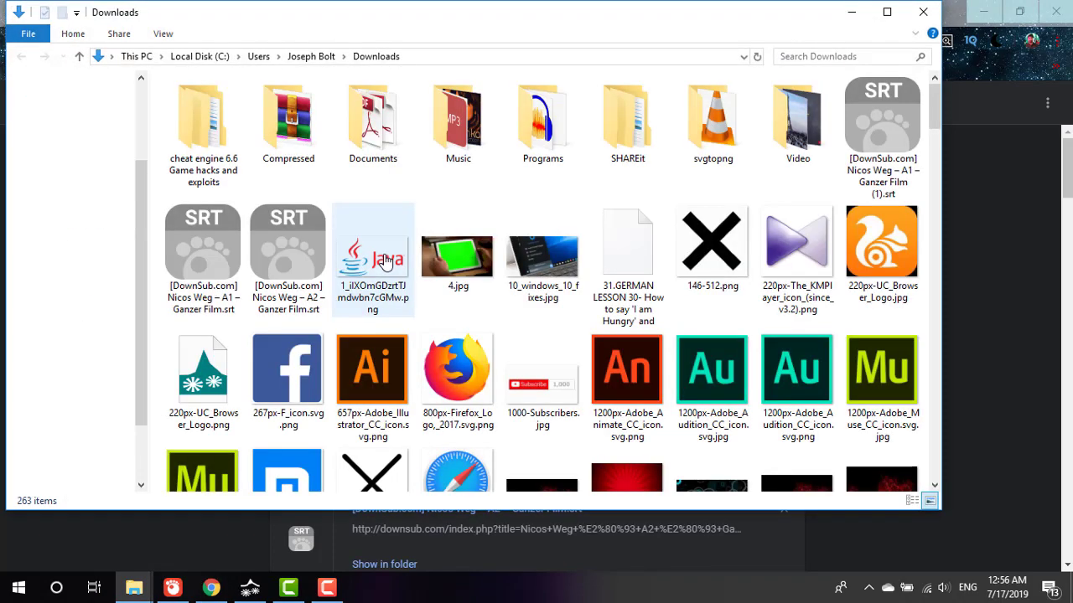
scroll(565, 465, "down", 3)
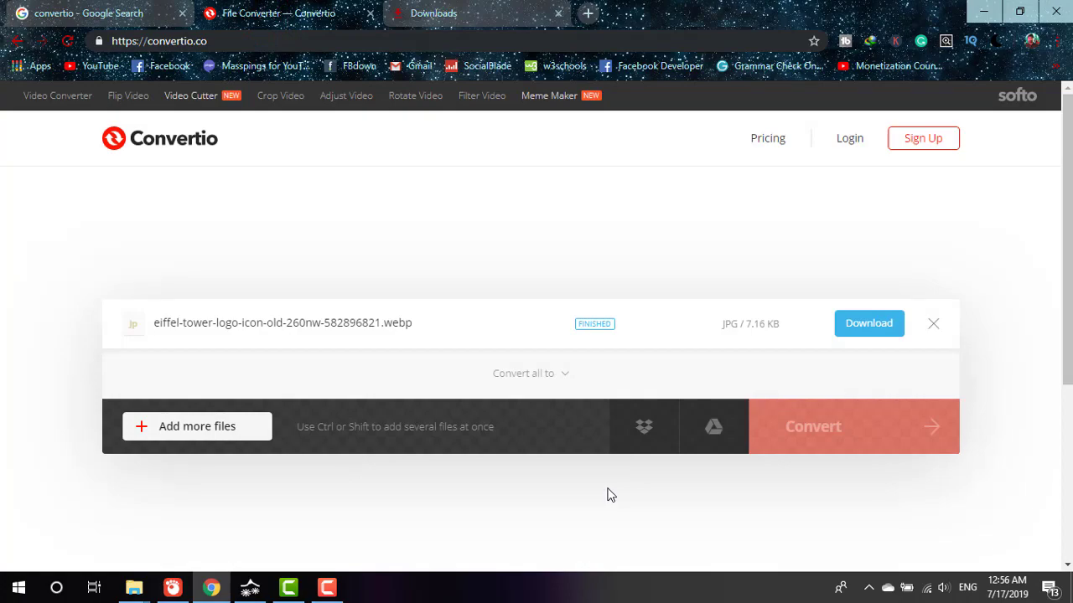
Step: Minimise both the Chrome and File Explorer windows to reveal the desktop
left_click(983, 11)
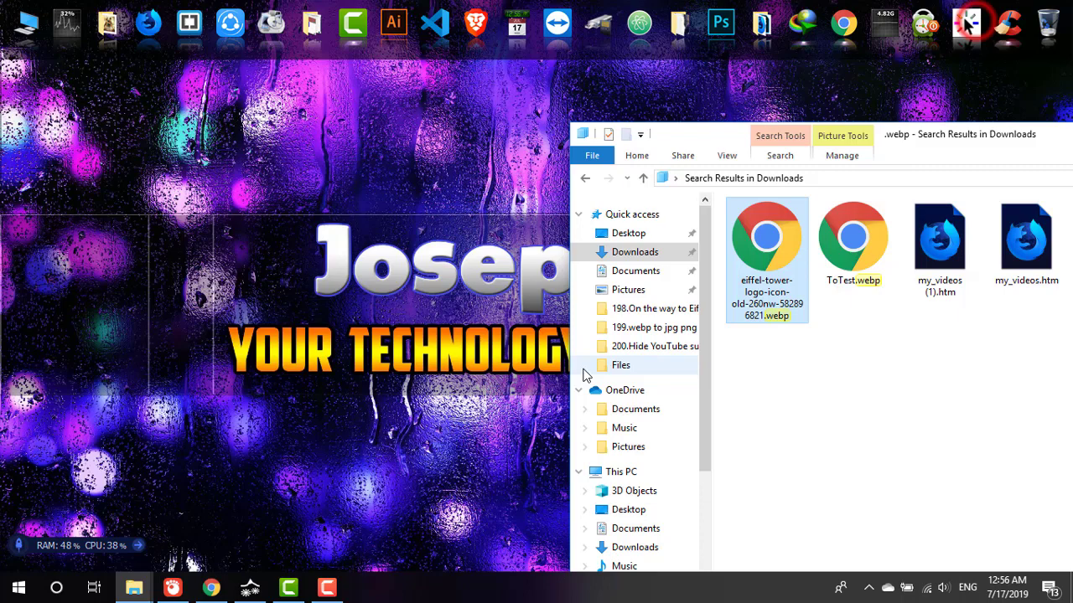
right_click(876, 140)
left_click(888, 201)
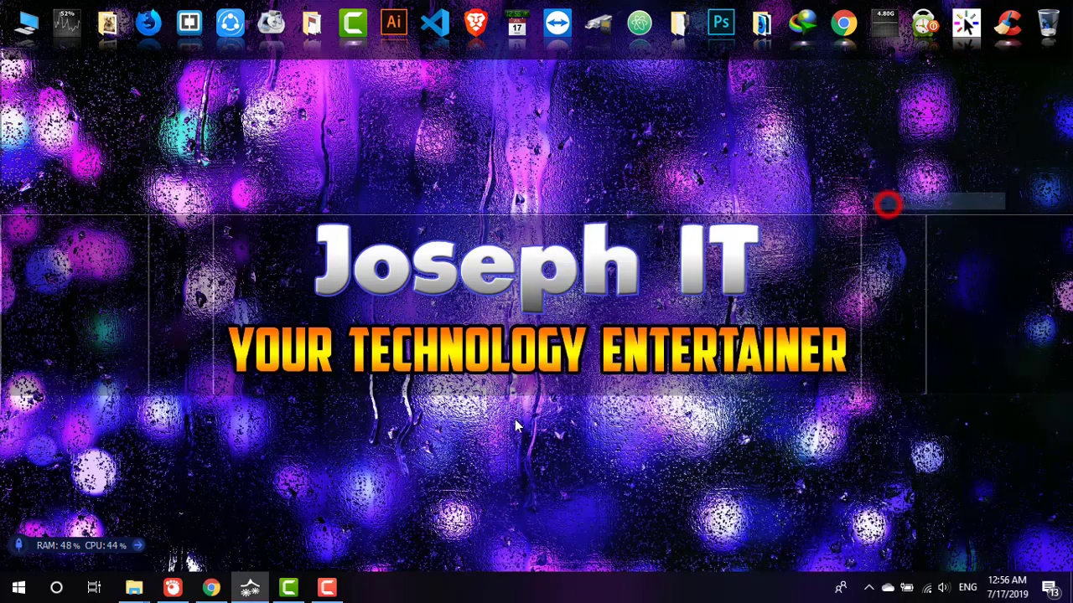